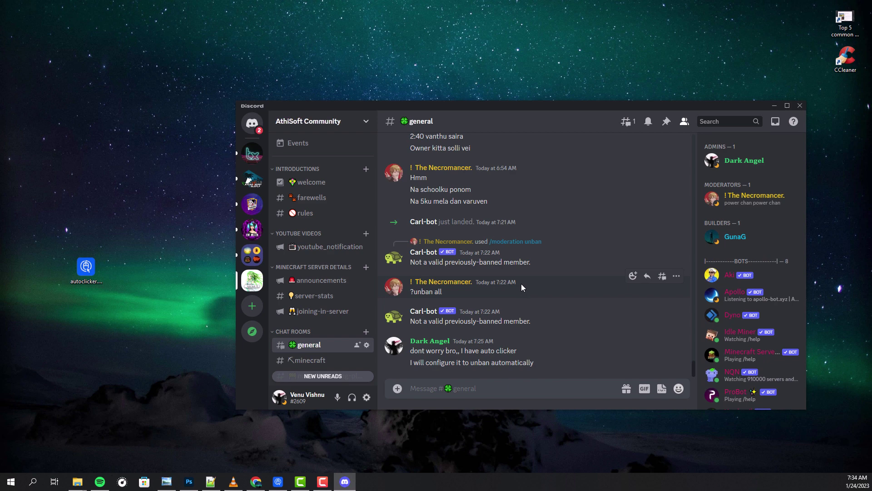
Reach the AthiSoft Community server's Bans page listing 267 banned users.
click(334, 128)
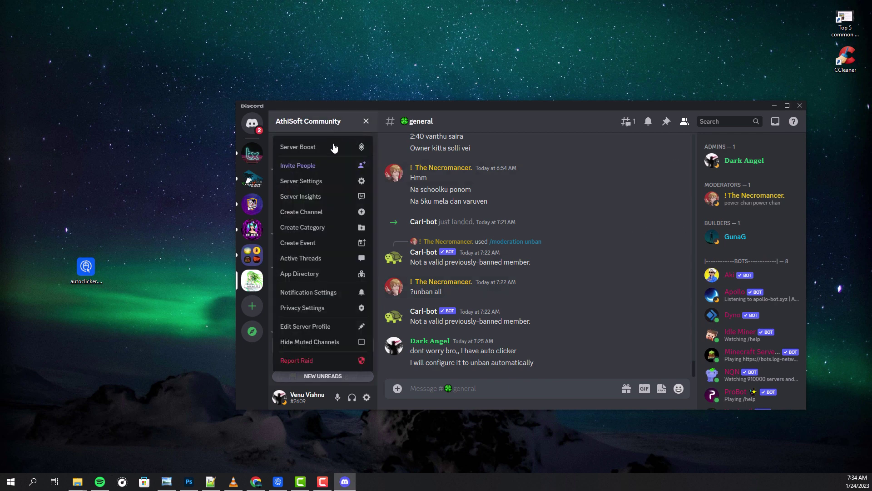
key(Escape)
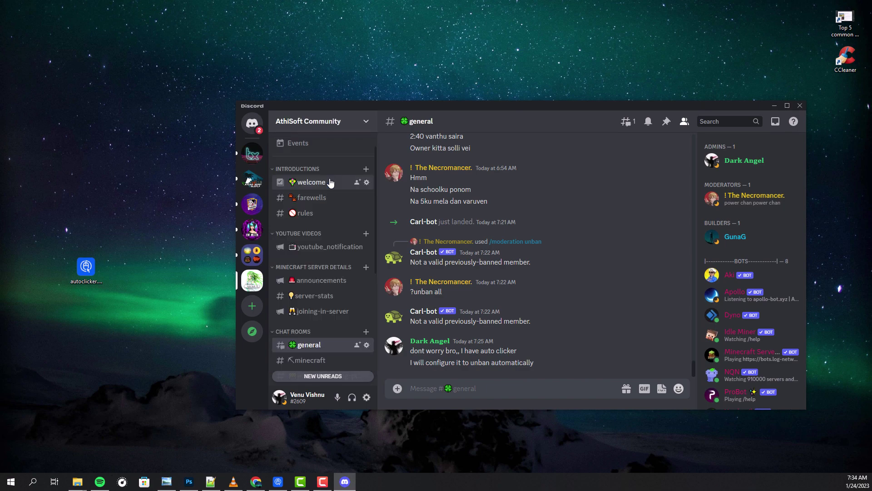
scroll(331, 204, down, 2)
scroll(315, 239, down, 1)
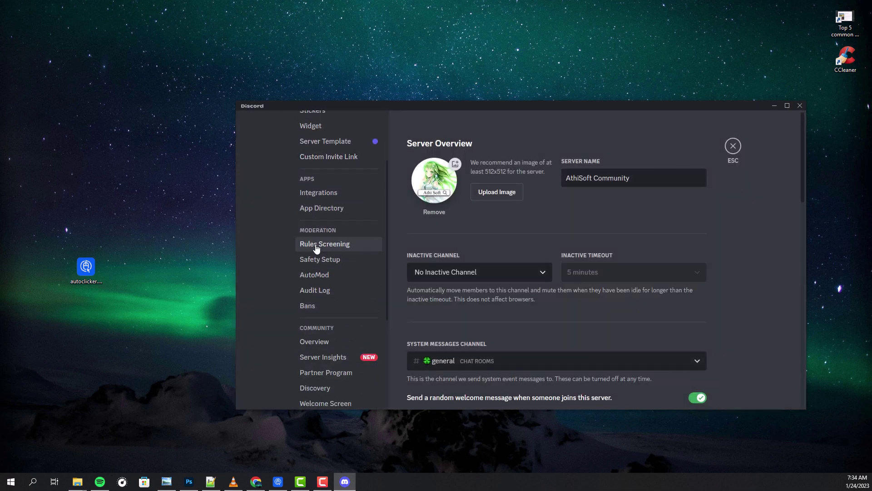
scroll(316, 248, down, 2)
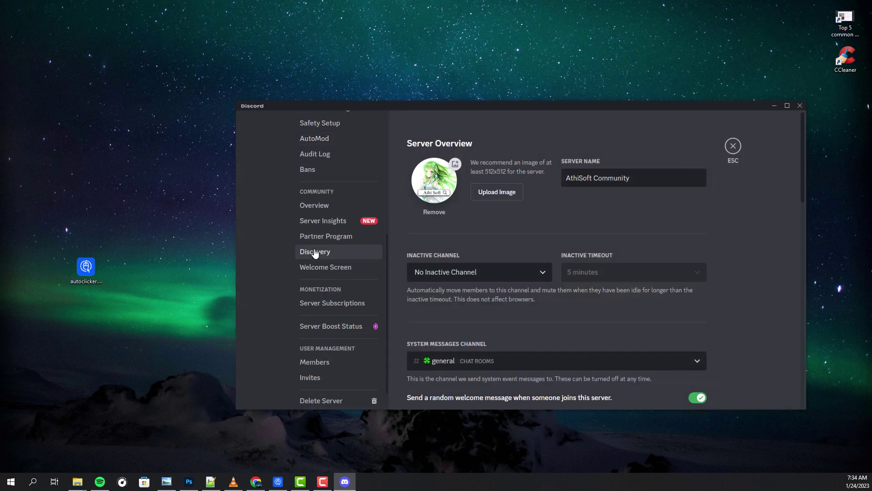
scroll(315, 252, up, 2)
click(189, 201)
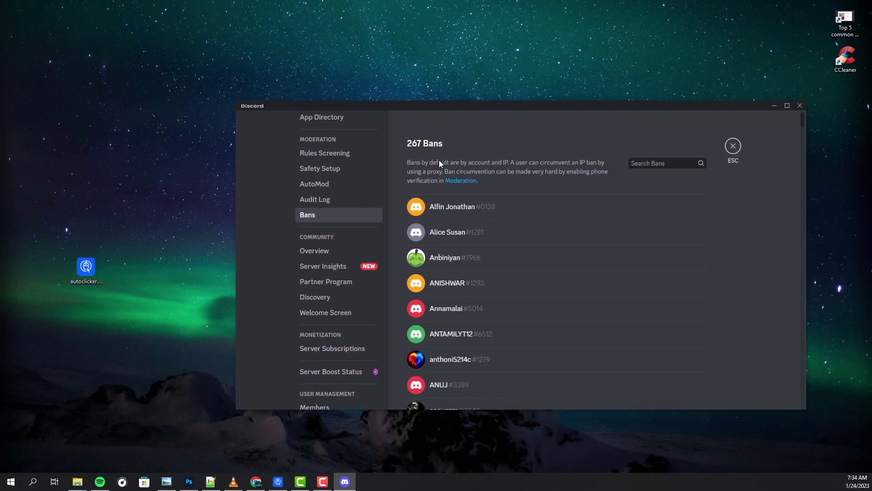
Manually revoke the bans of the top three listed members, dropping the count to 264.
click(456, 210)
click(593, 290)
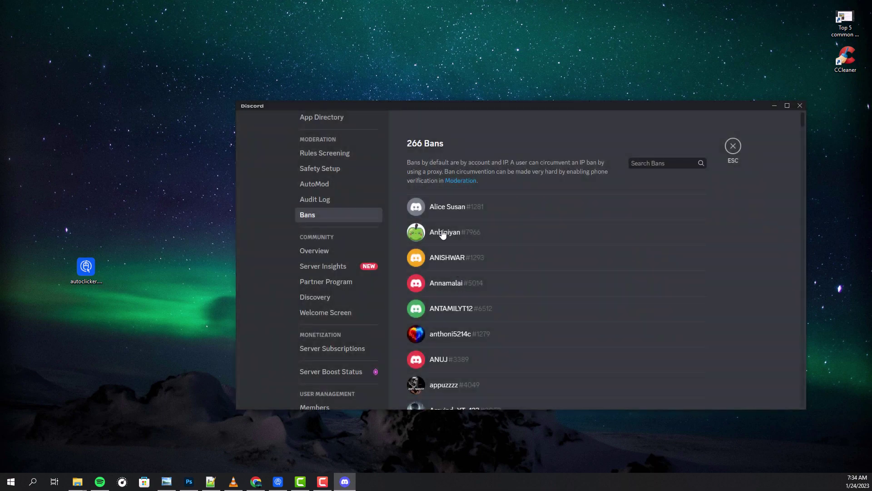
click(443, 213)
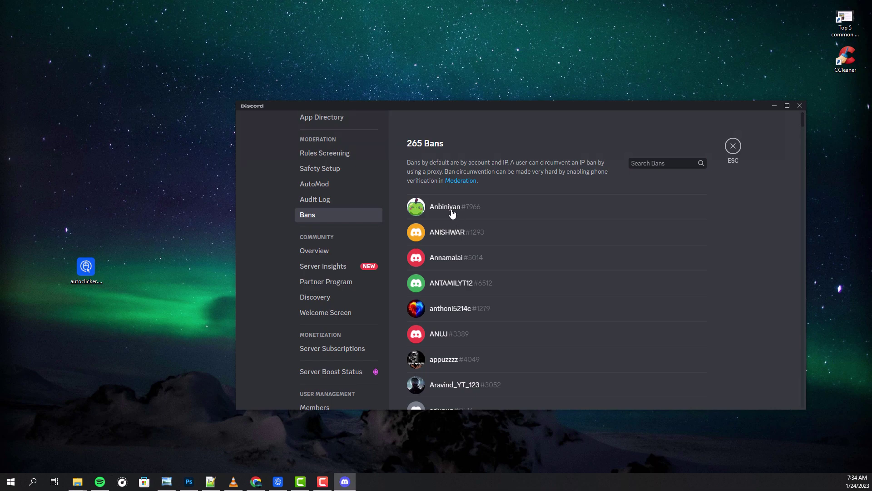
click(453, 212)
click(587, 292)
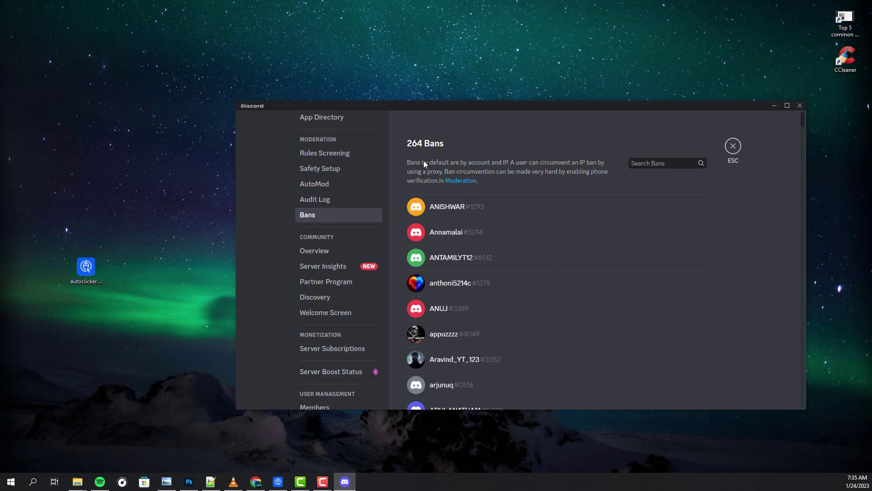
Launch autoclicker.exe and move its window to the screen's left edge.
click(98, 270)
right_click(97, 273)
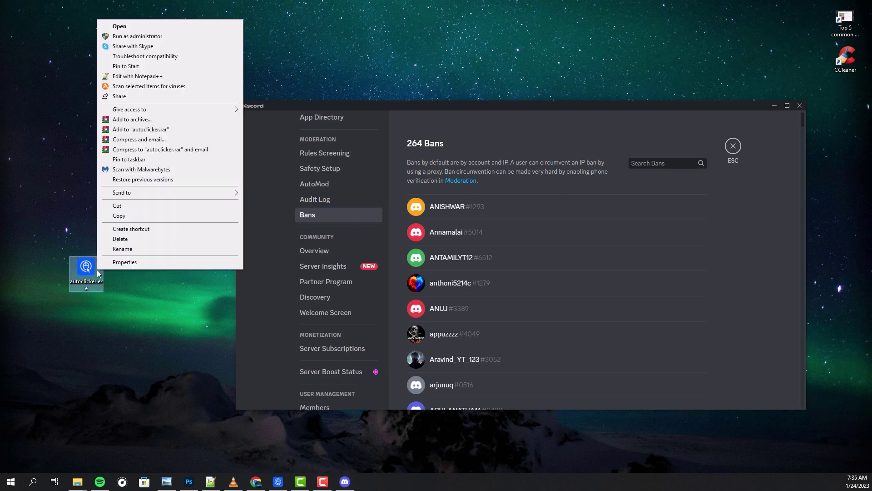
click(135, 27)
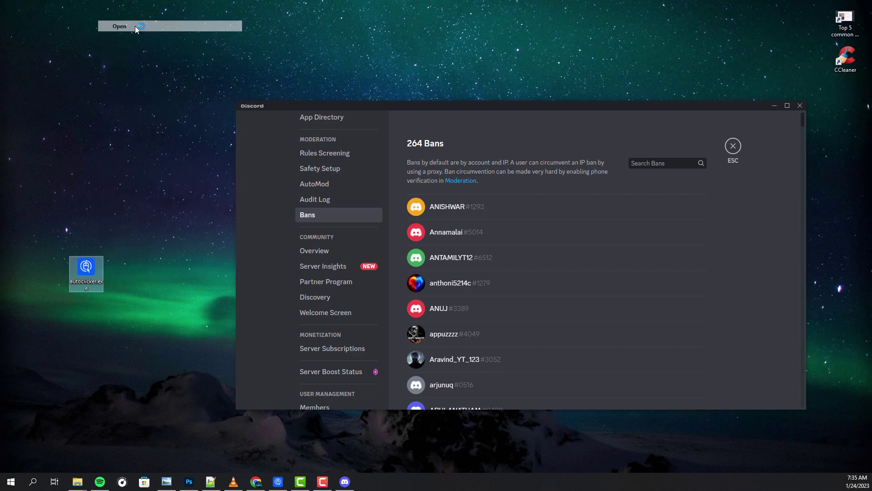
drag(147, 96, 83, 109)
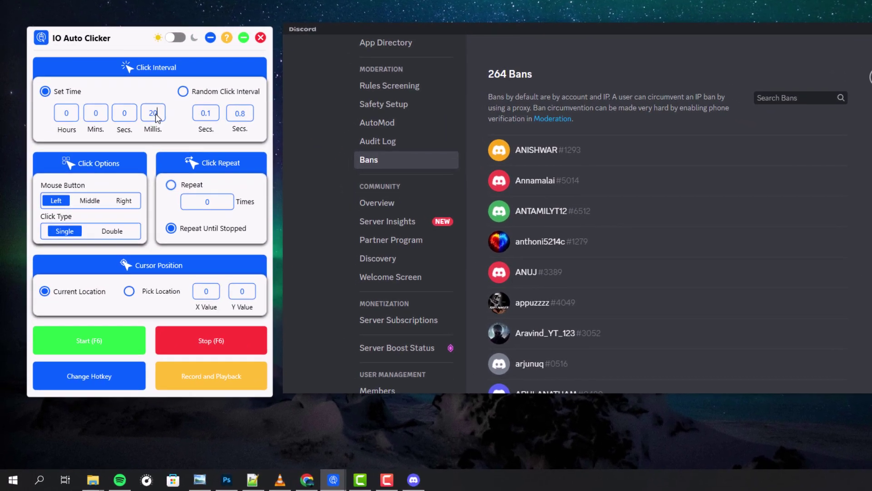
Set Repeat Times to 264 and bring up the Record and Playback window.
double_click(206, 198)
key(BackSpace)
text(26)
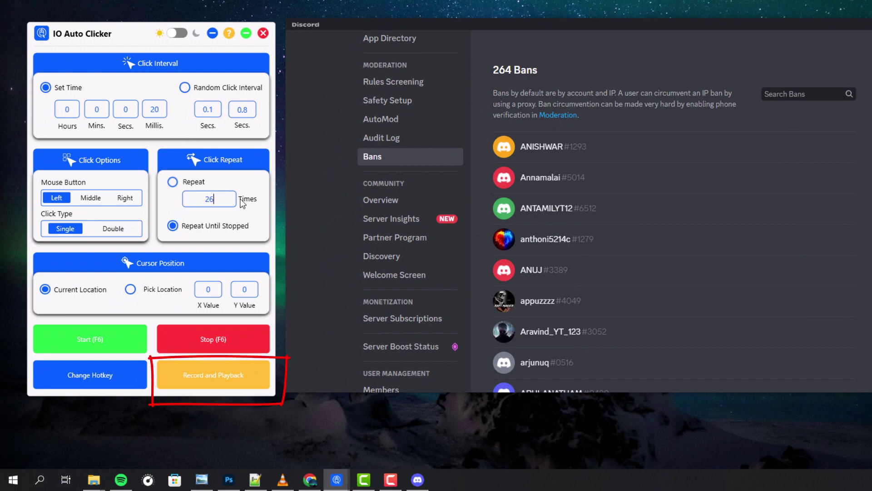
text(4)
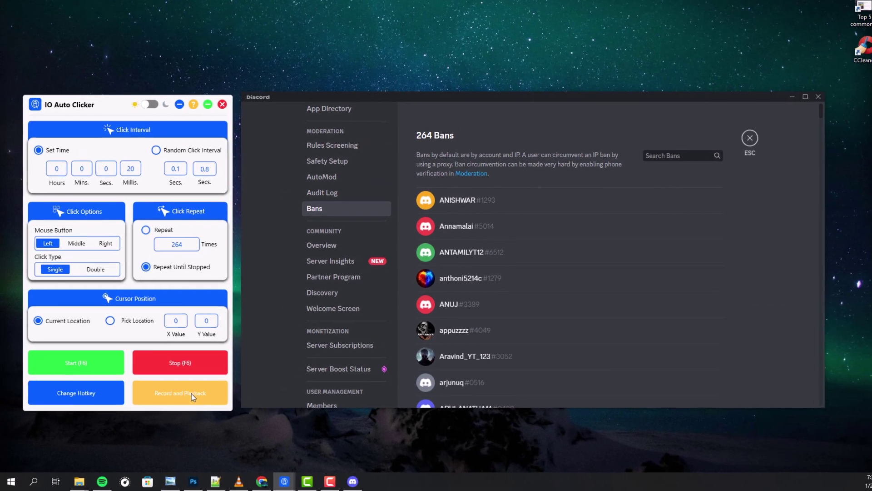
click(187, 395)
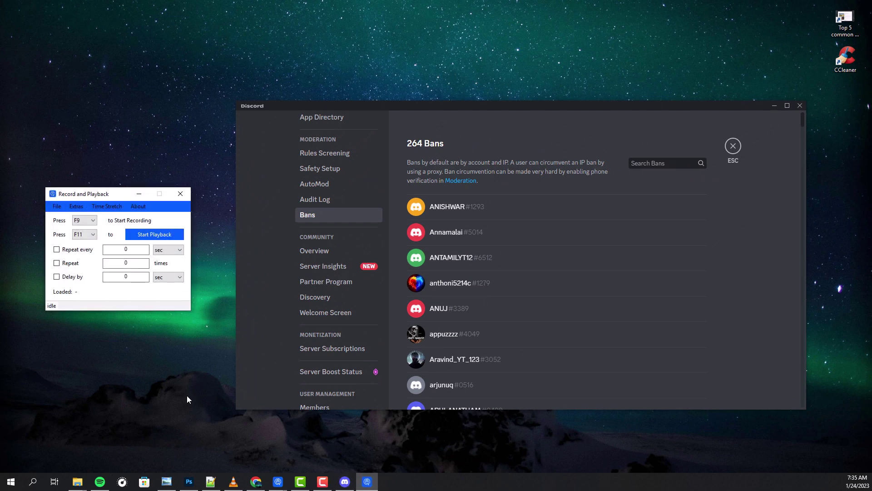
Make F4 the Start Recording hotkey, then refocus the Discord bans page.
click(89, 222)
click(89, 222)
click(89, 223)
click(84, 251)
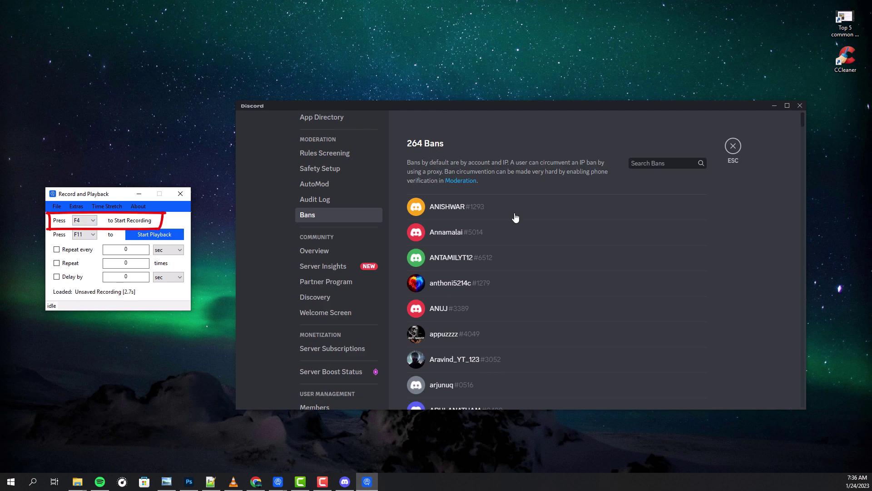
click(196, 127)
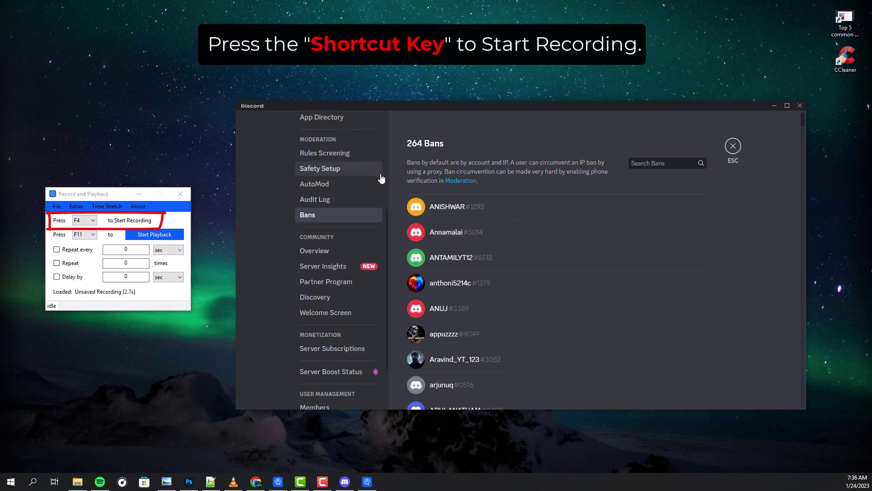
Revoke one ban, then record via F4 a macro of revoking two more bans, leaving 261.
click(499, 211)
click(593, 293)
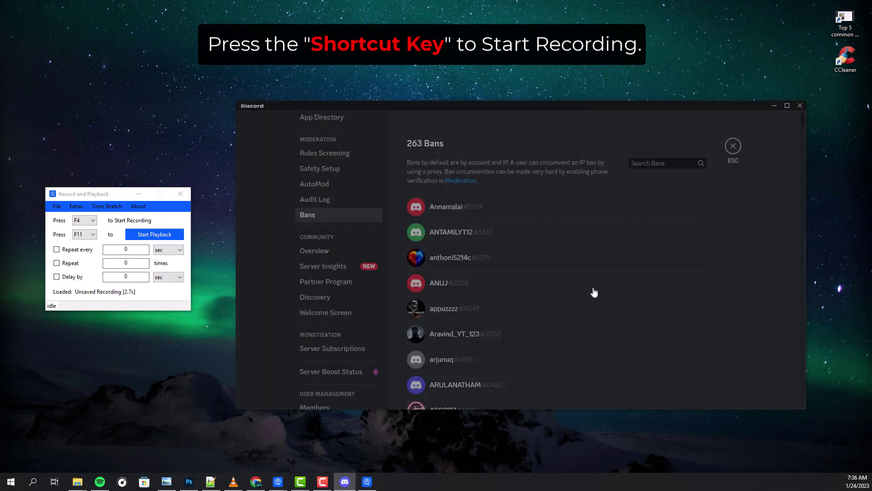
key(F4)
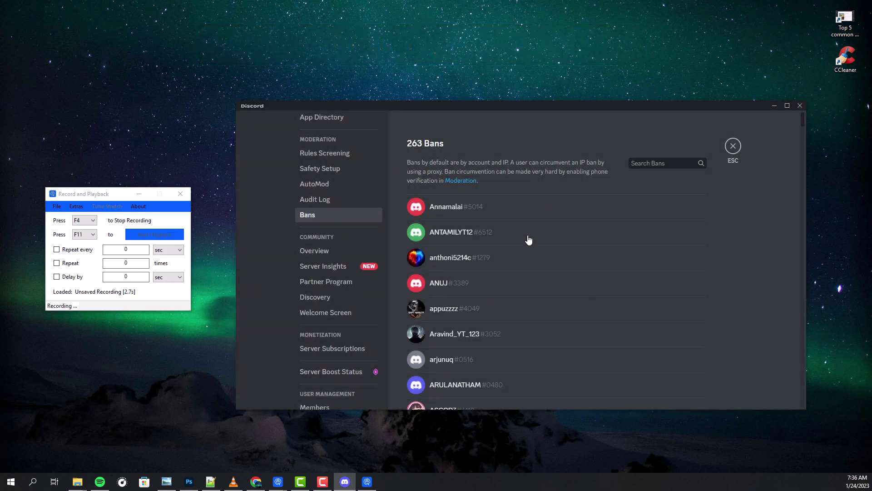
click(471, 209)
click(578, 290)
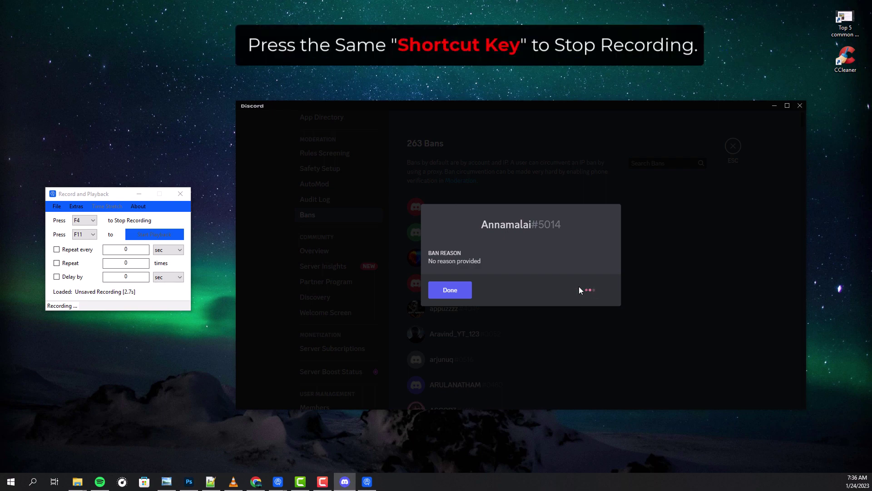
click(552, 212)
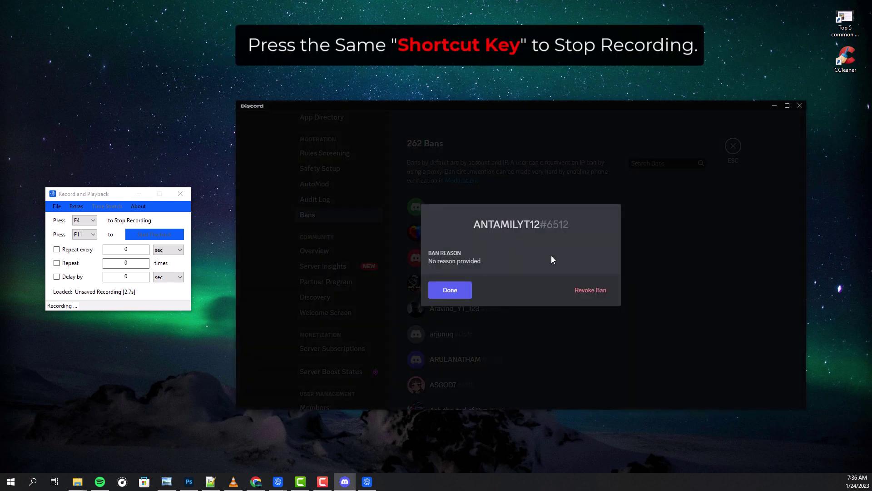
click(591, 291)
key(F4)
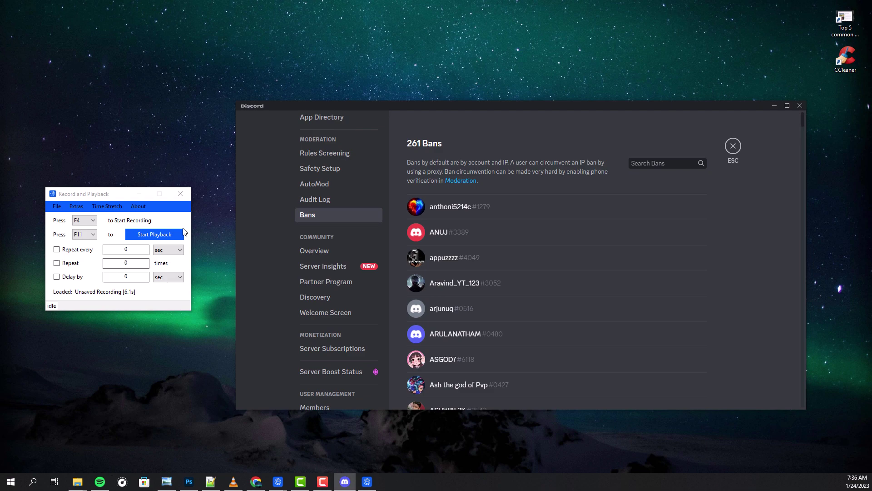
Enable Repeat at 261 times in seconds and enable Delay by 0.1 sec for playback.
click(63, 265)
click(123, 262)
text(261)
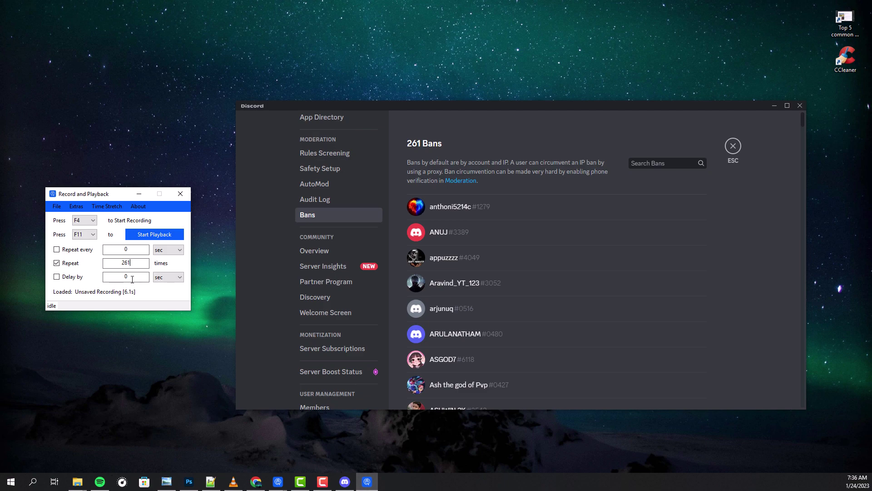
click(171, 287)
click(160, 254)
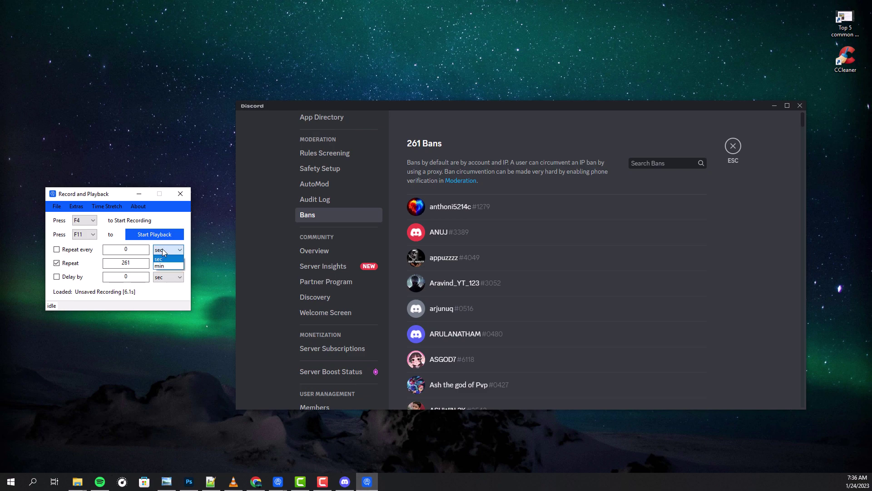
click(164, 259)
click(58, 277)
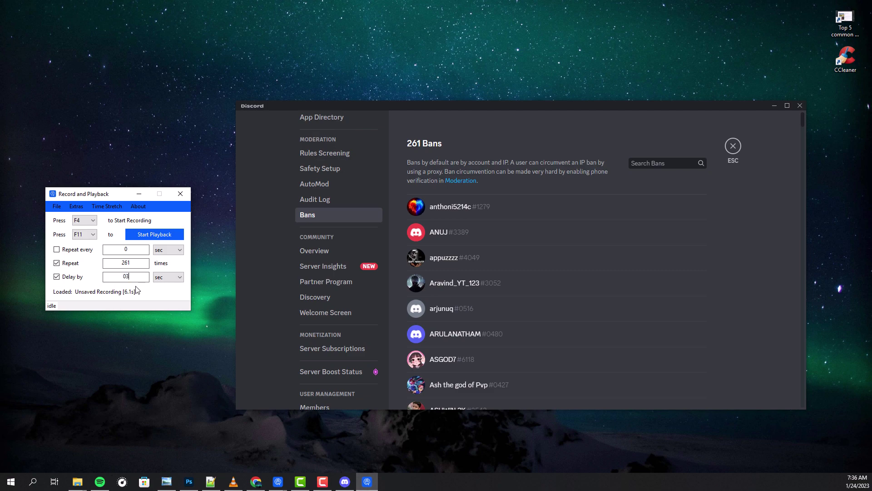
Start playback, continue past the unhandled-exception error, and restart playback to keep revoking bans.
click(171, 235)
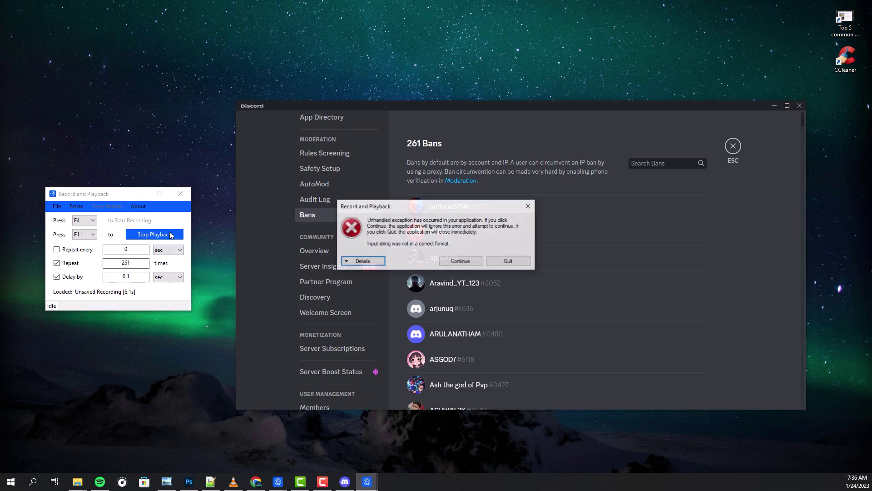
click(452, 260)
click(74, 280)
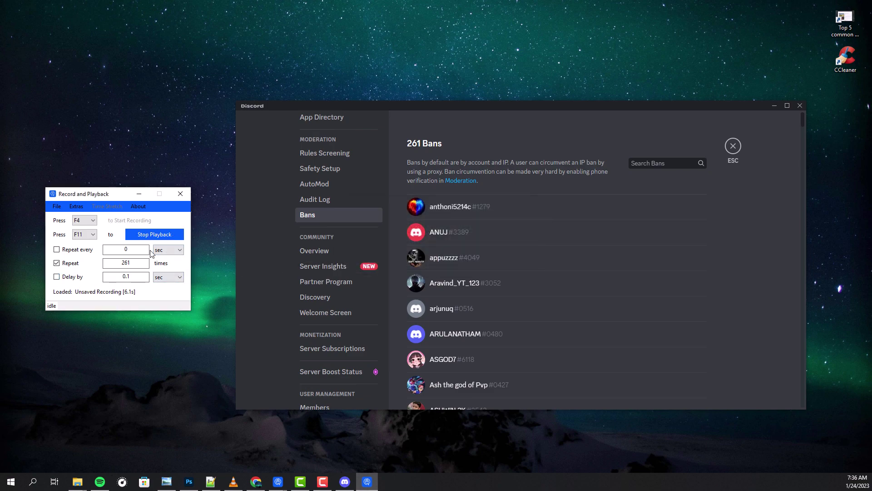
click(164, 235)
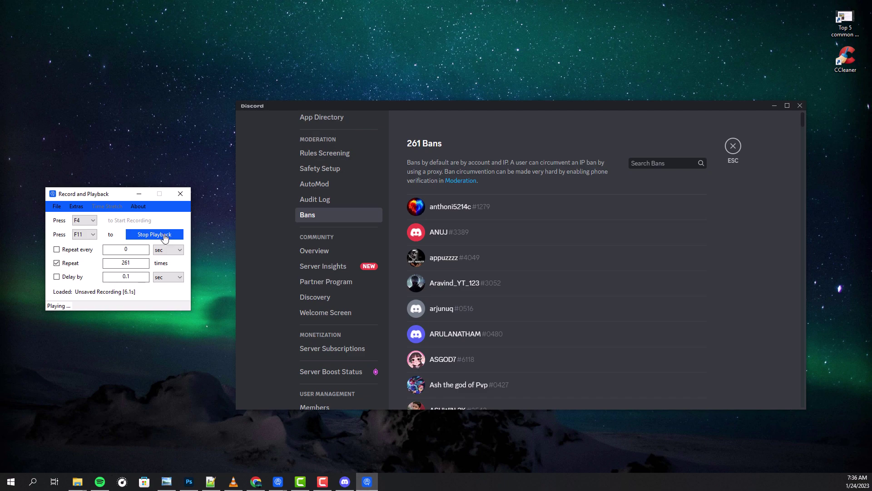